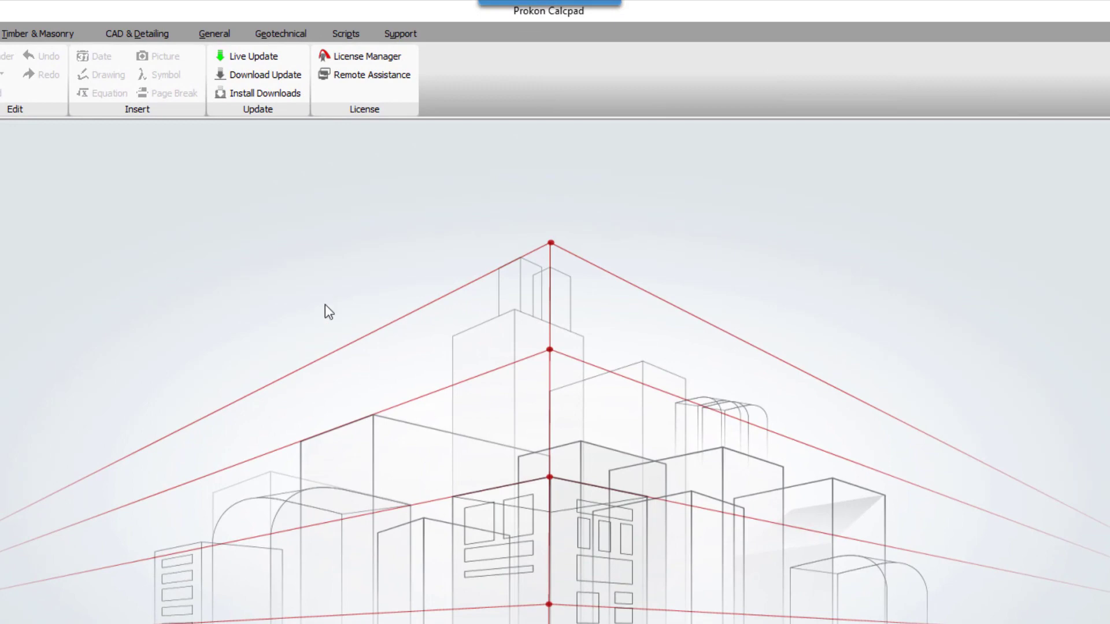
Step: Open the License Manager and paste six test users' names and e-mails into the Add Users grid
click(369, 53)
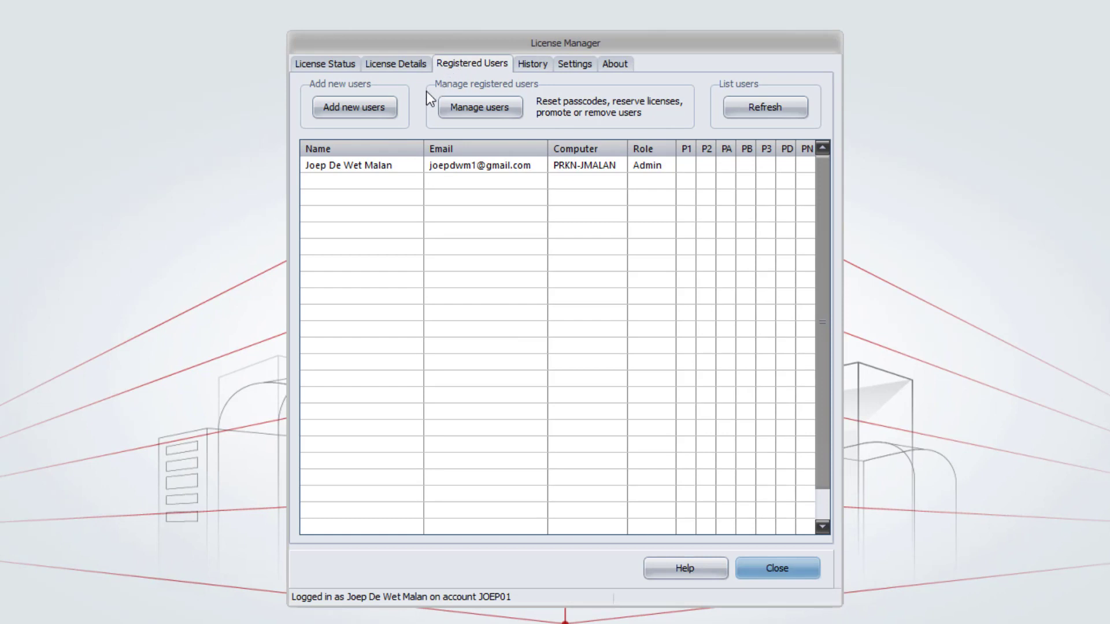
click(331, 108)
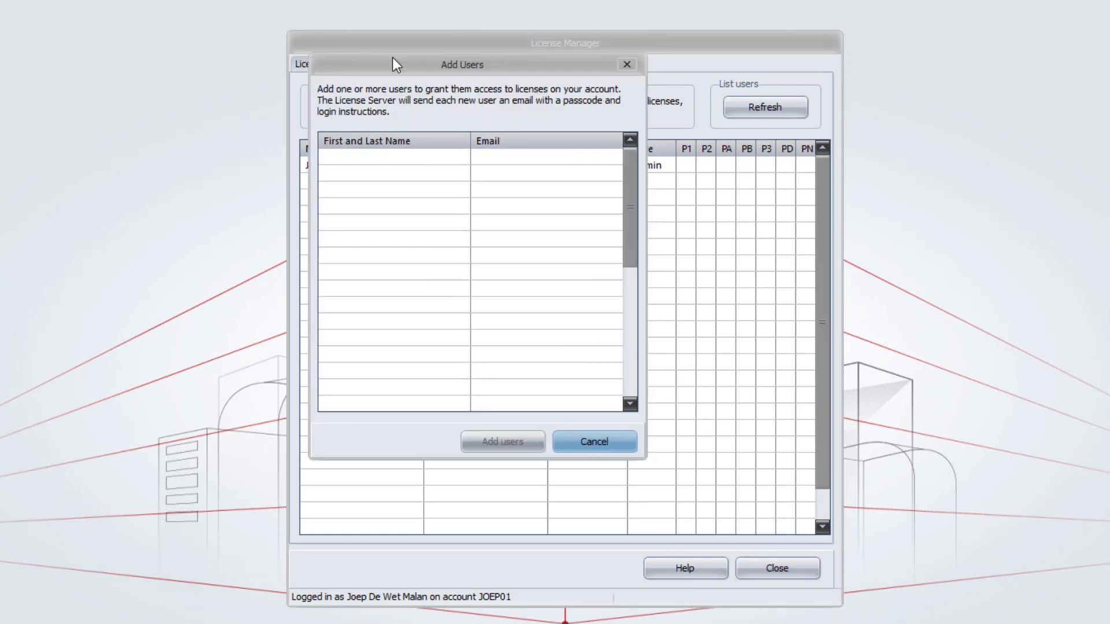
drag(393, 67, 412, 87)
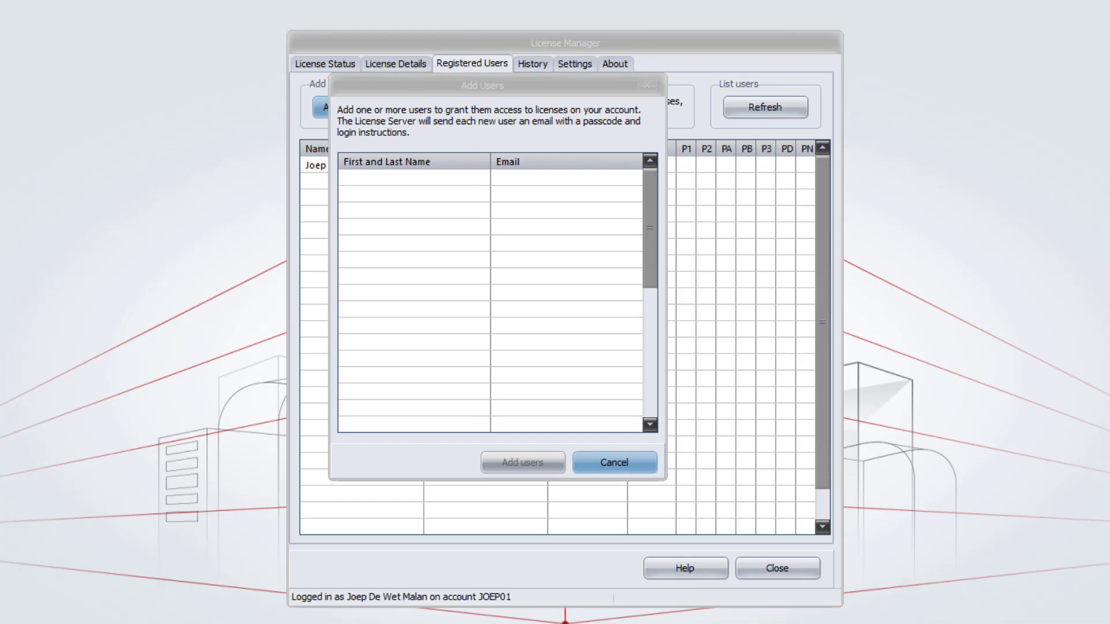
click(421, 180)
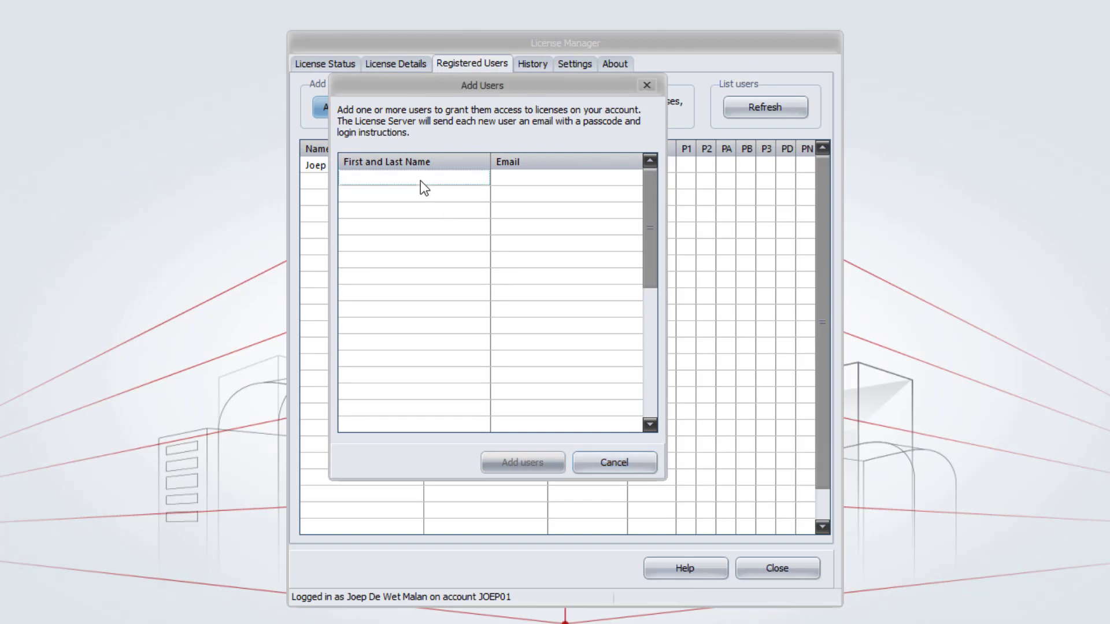
key(ctrl+v)
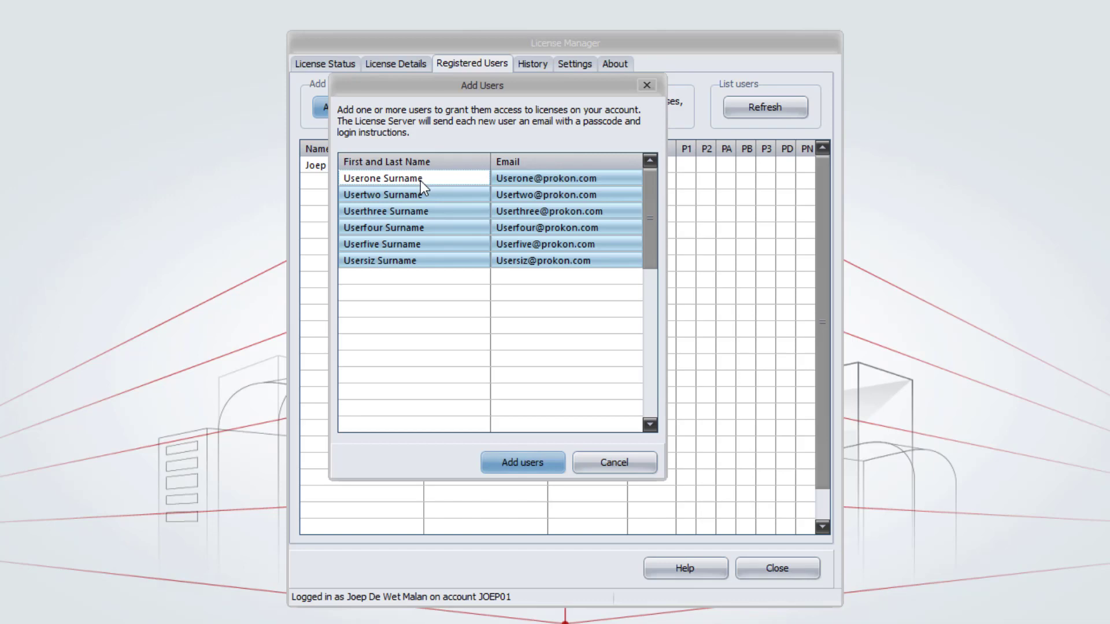
Step: Register the six new users, then submit a passcode reset for Usertwo
click(532, 461)
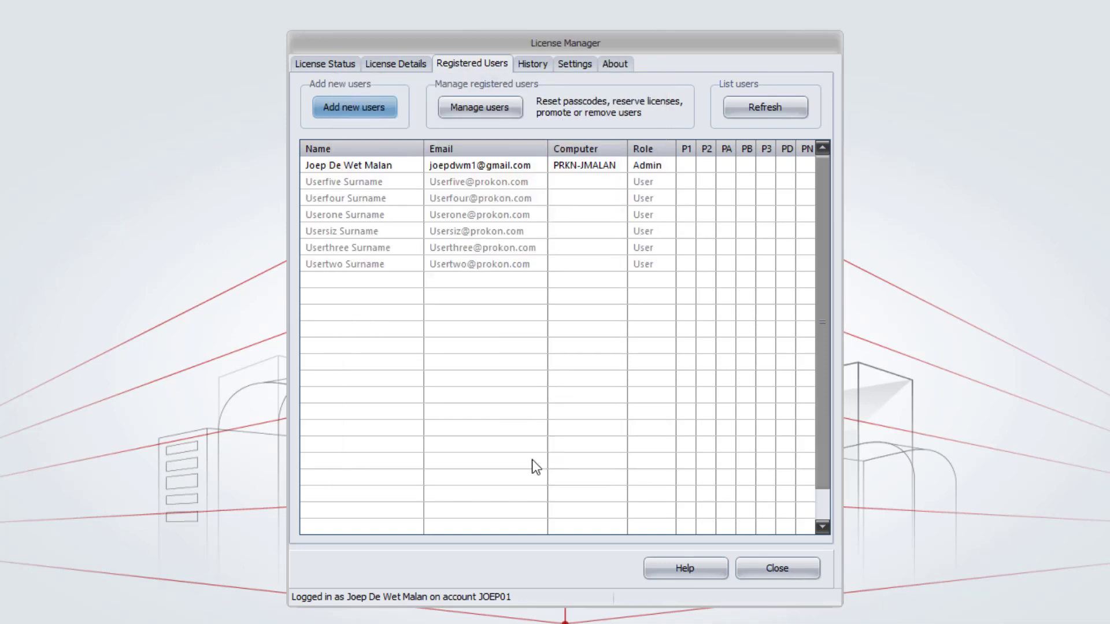
drag(388, 191, 399, 284)
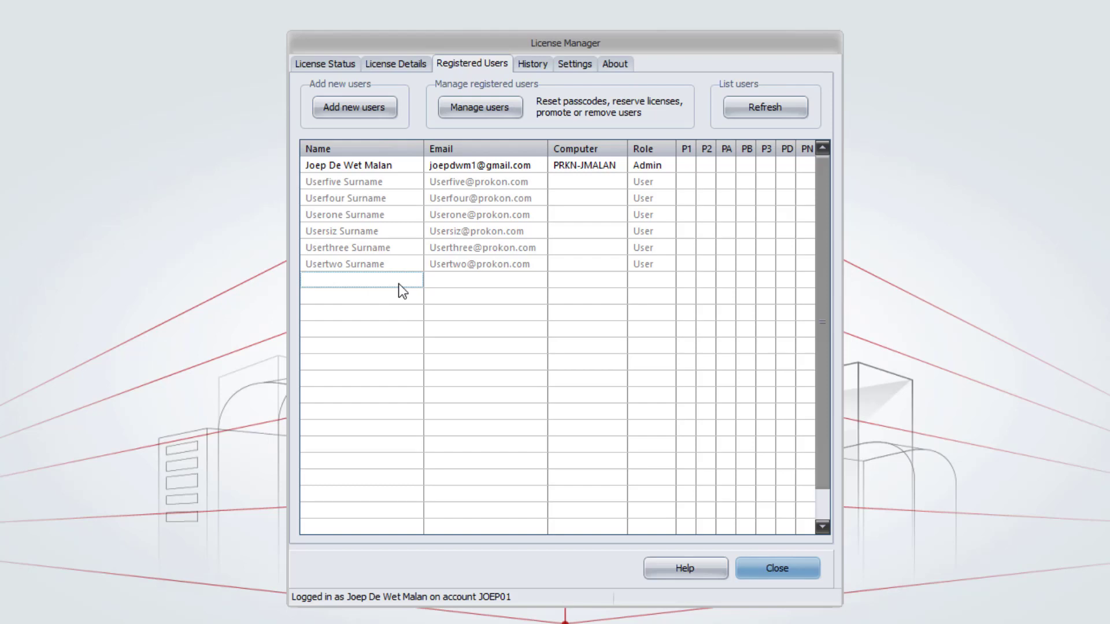
click(490, 112)
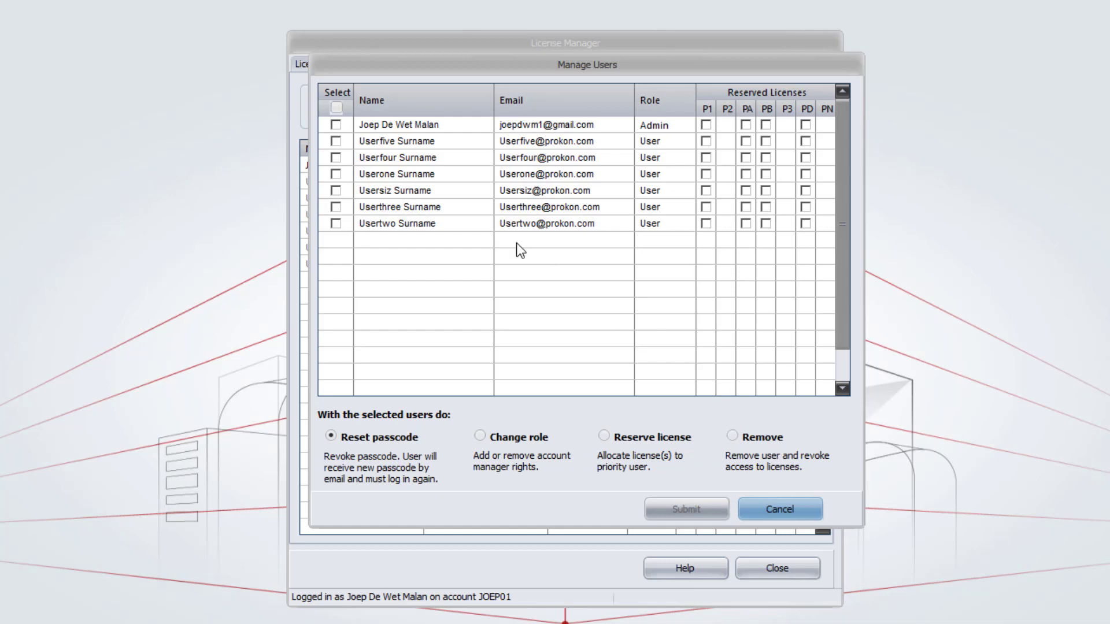
click(336, 225)
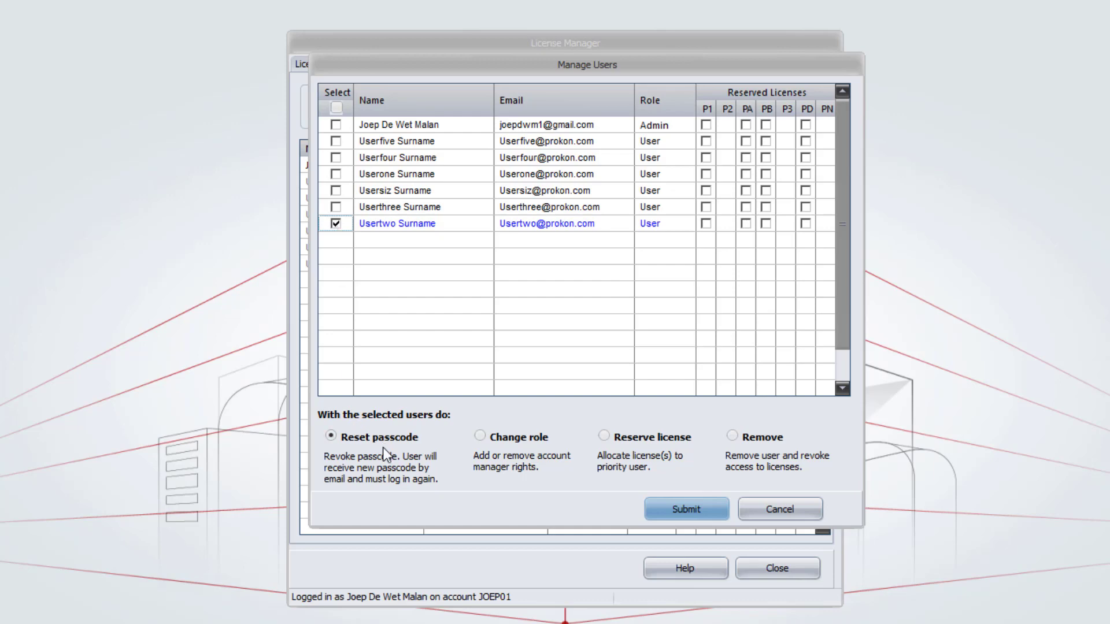
click(674, 510)
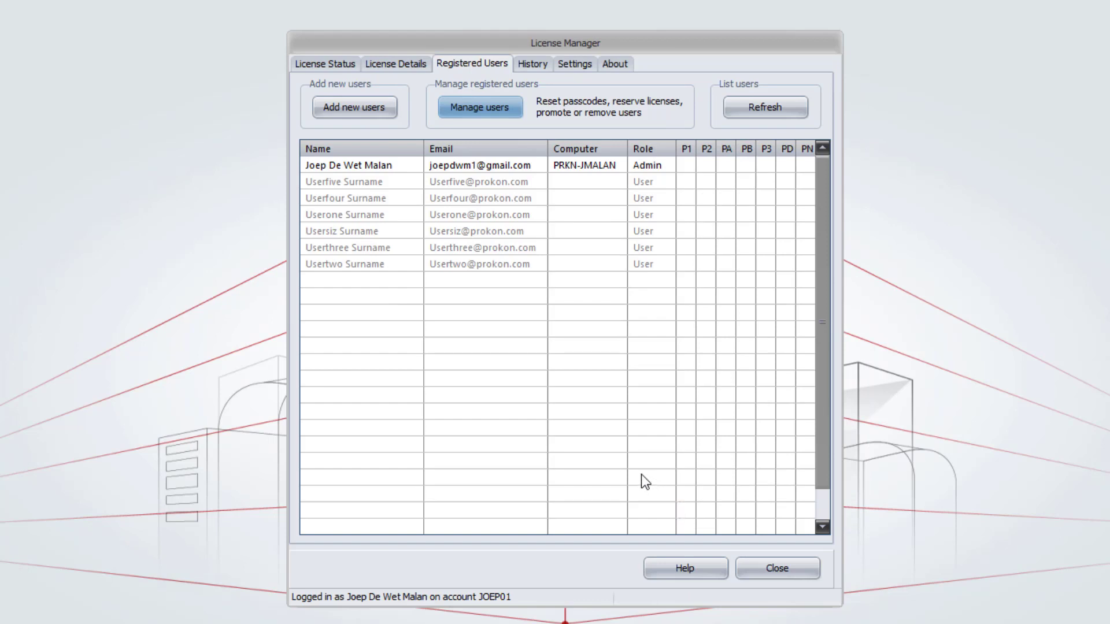
Step: Change Userfive's role from User to Manager in Manage users and submit
click(497, 109)
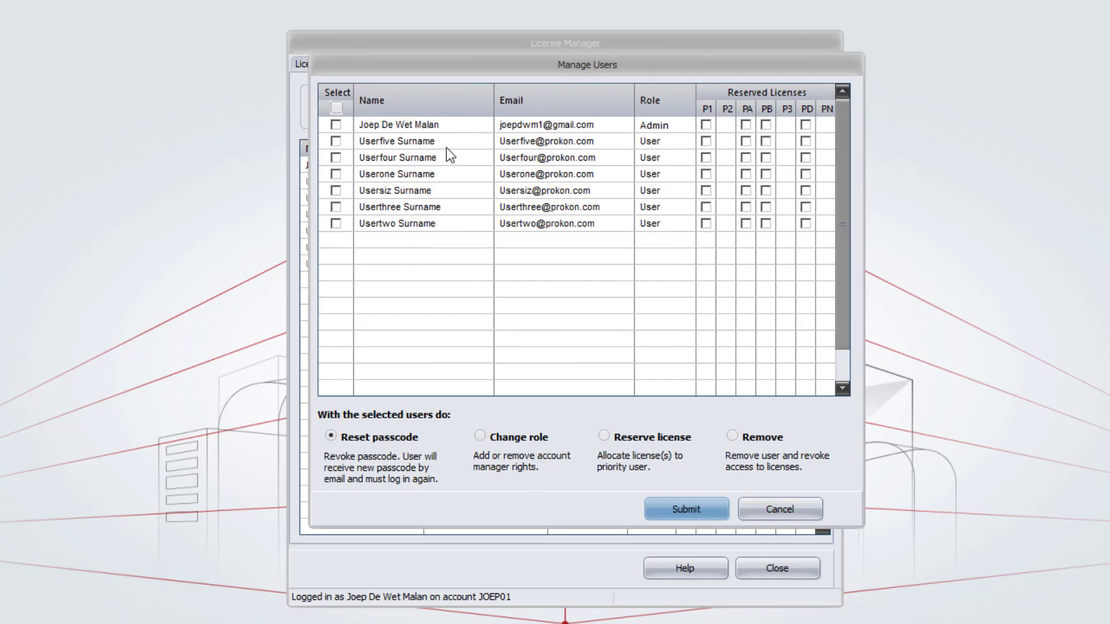
click(335, 142)
click(672, 141)
click(687, 141)
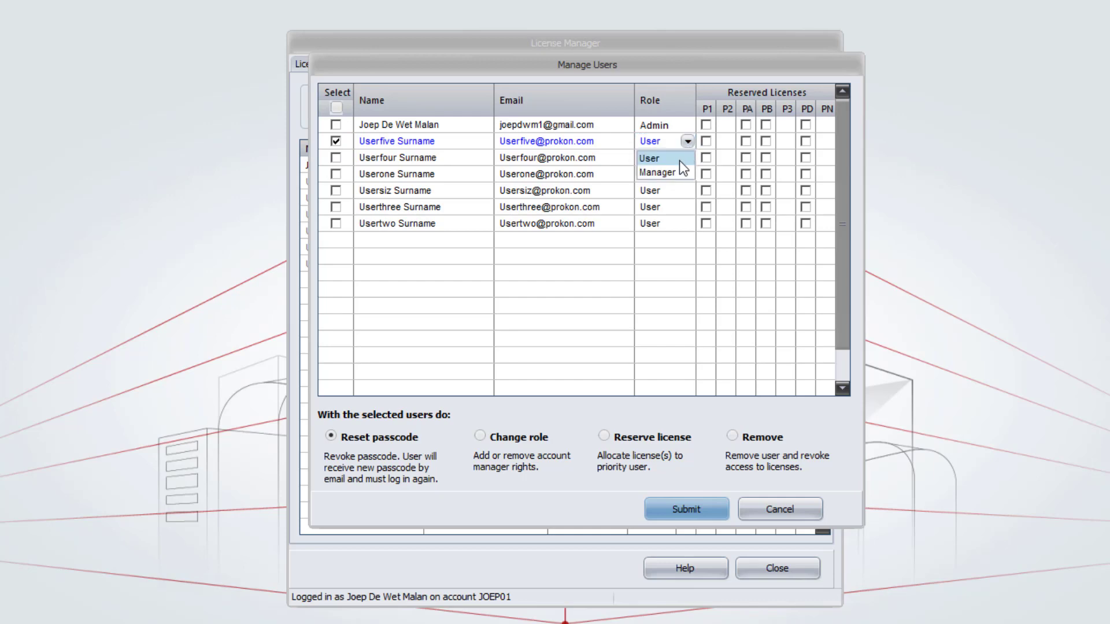
click(679, 175)
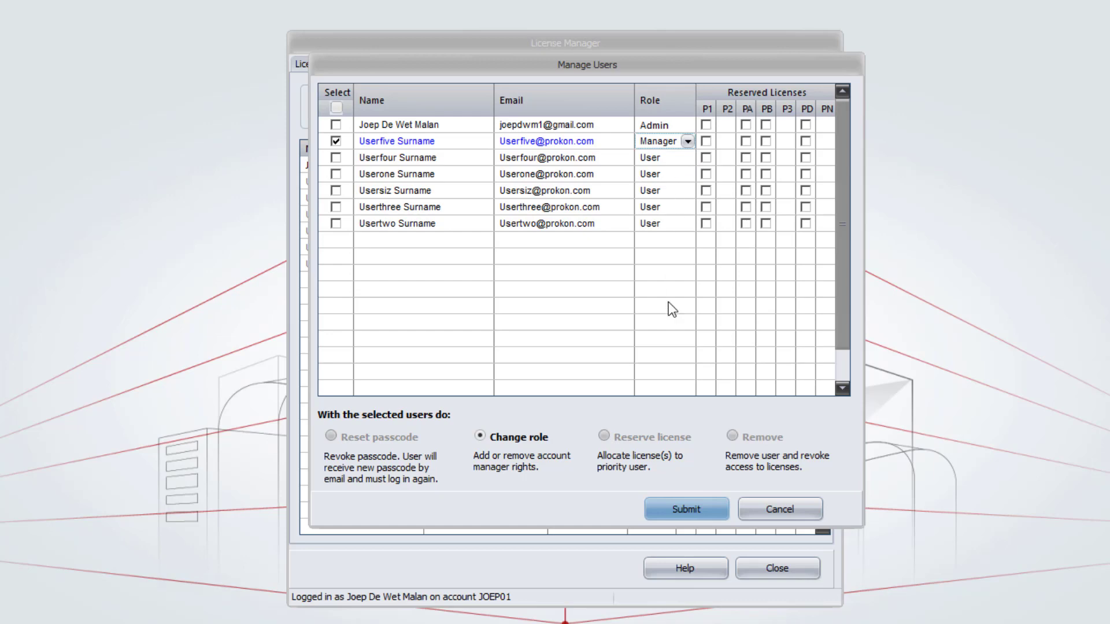
click(692, 514)
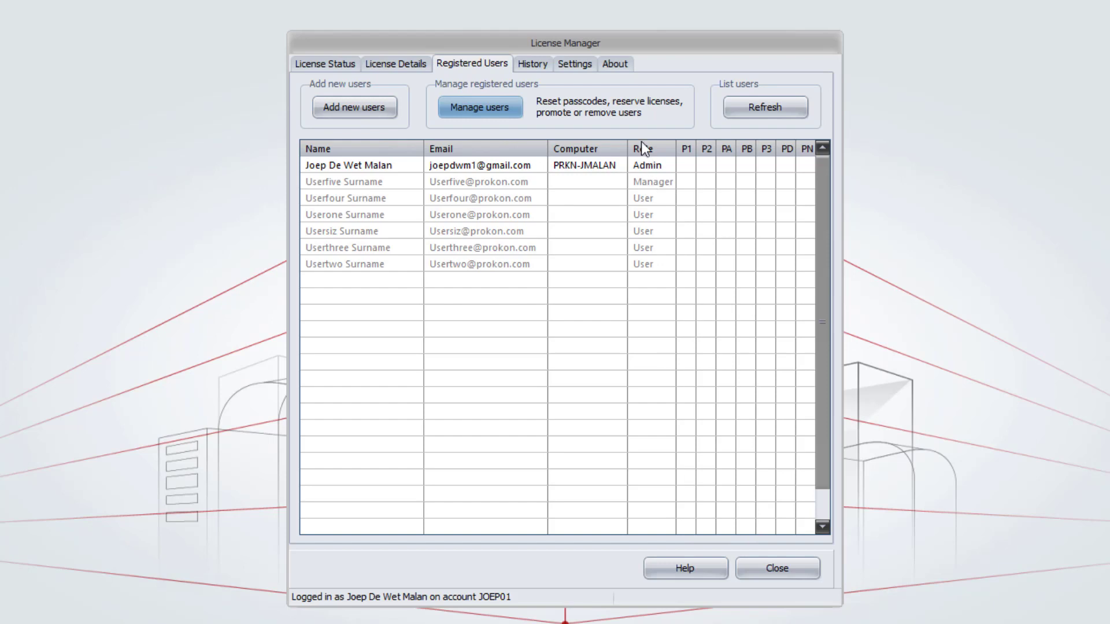
Step: Pick the sub-account in the User Profile's Switch account dropdown
click(581, 64)
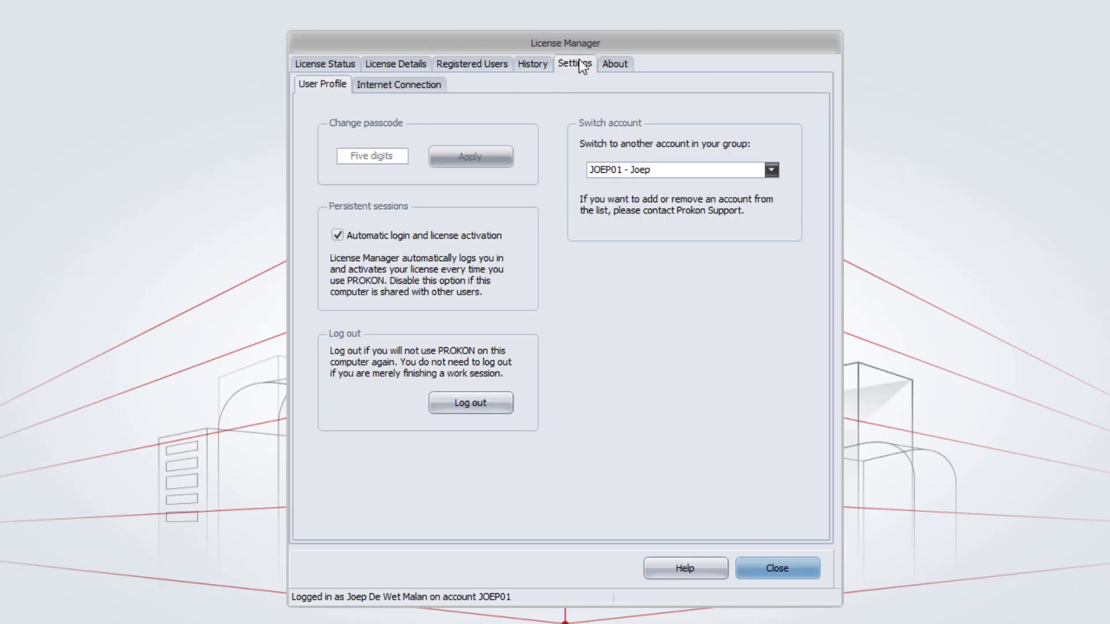
click(772, 170)
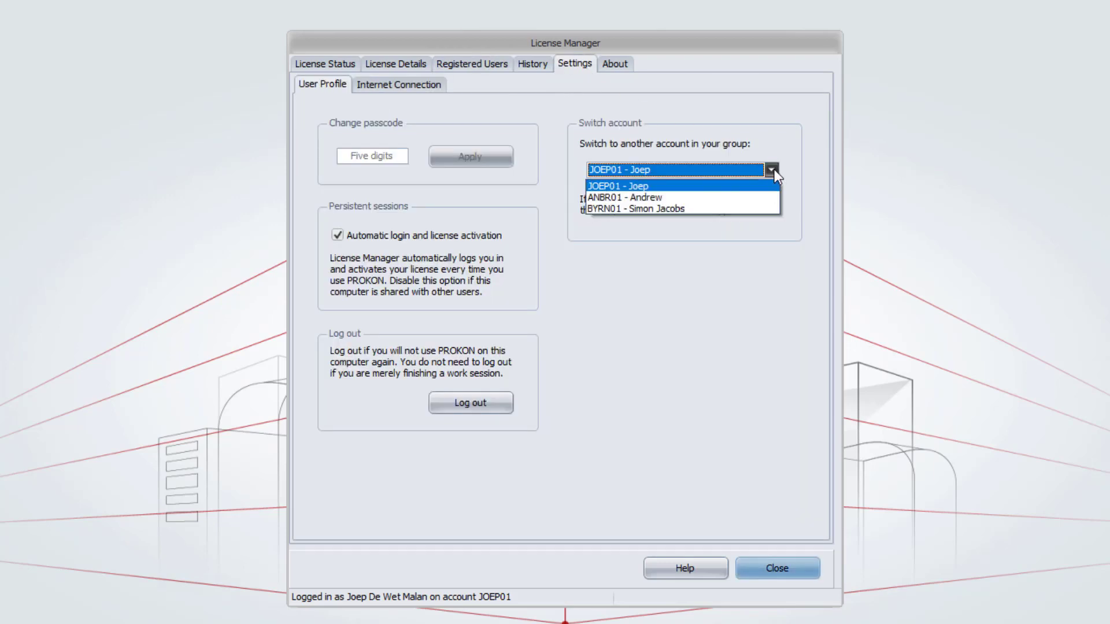
click(761, 200)
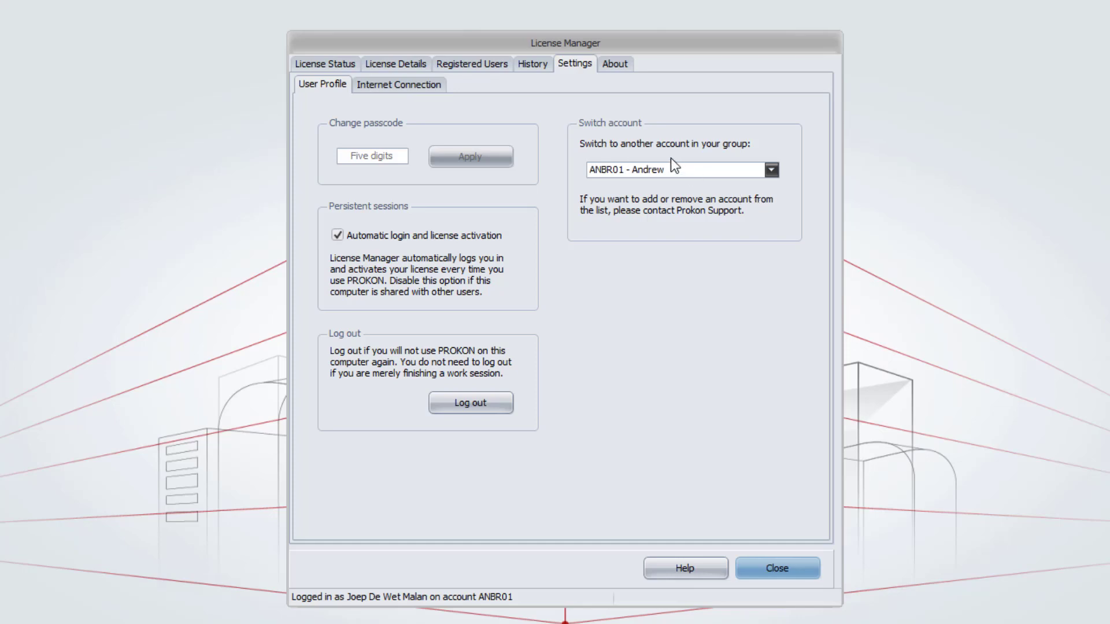
Step: Paste Userseven through Usertwelve with their e-mails into the Add Users grid and submit them
click(487, 68)
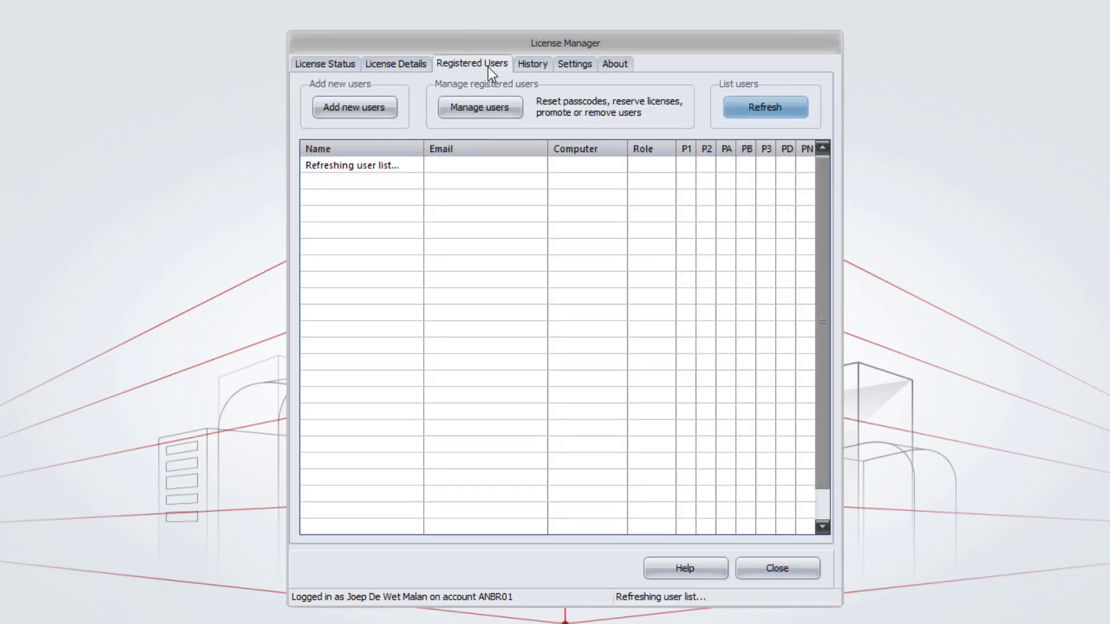
click(369, 111)
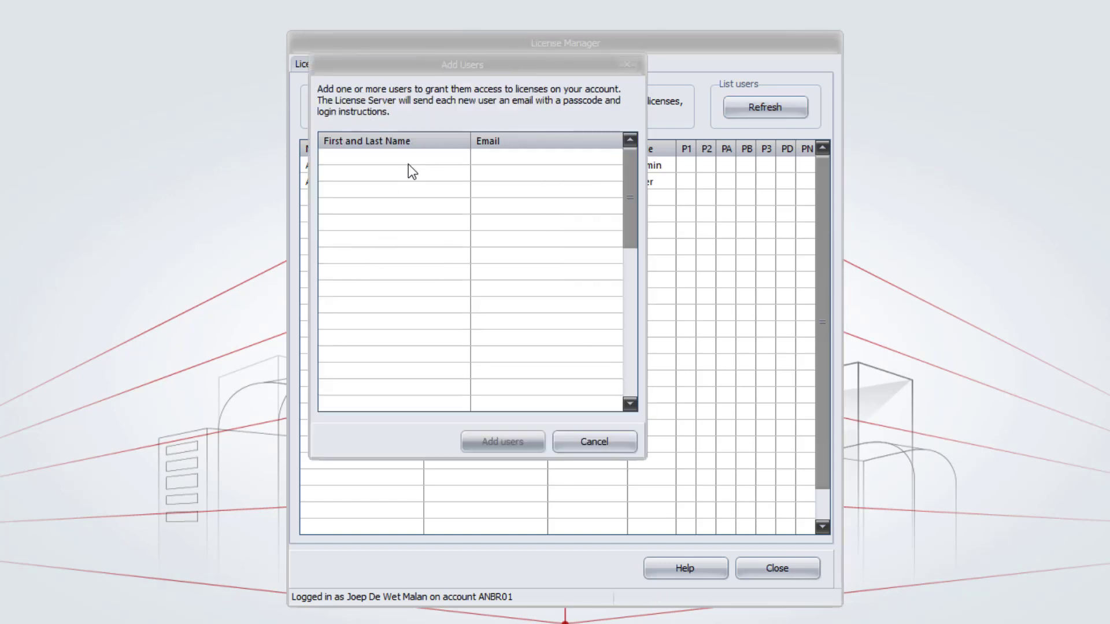
click(410, 162)
key(ctrl+v)
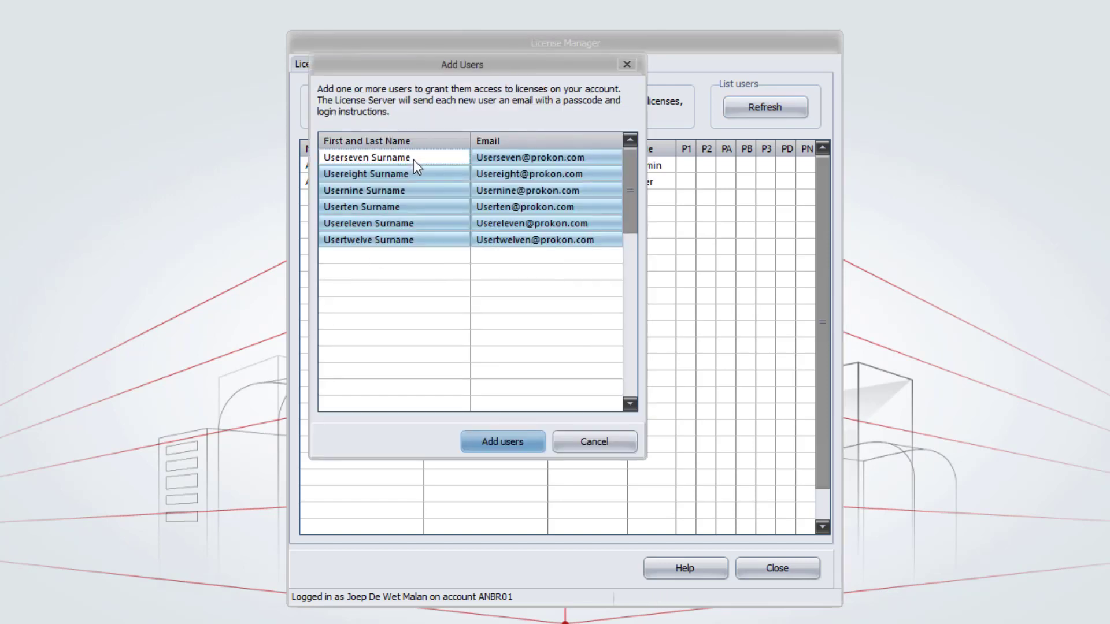
click(527, 444)
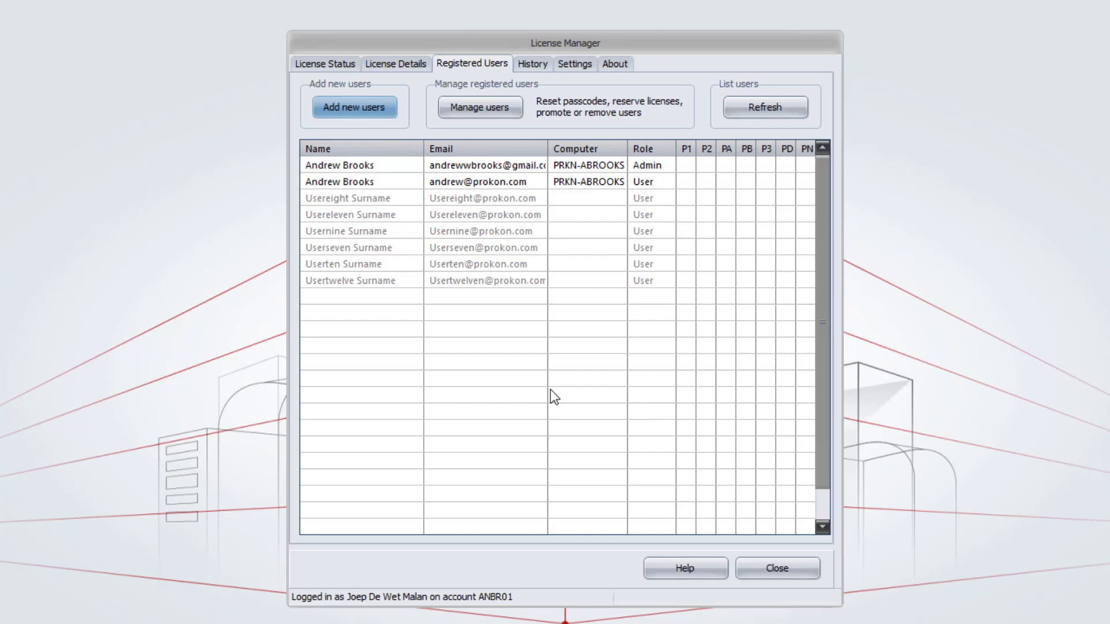
Step: Change Usereight's role on the sub-account to Manager and submit
click(497, 114)
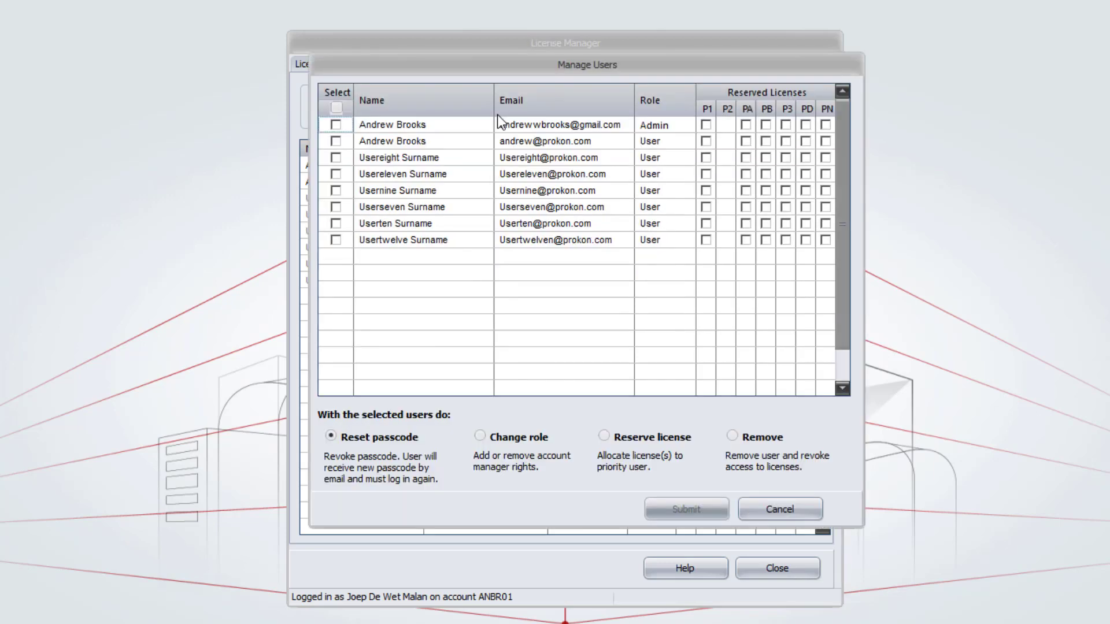
click(336, 159)
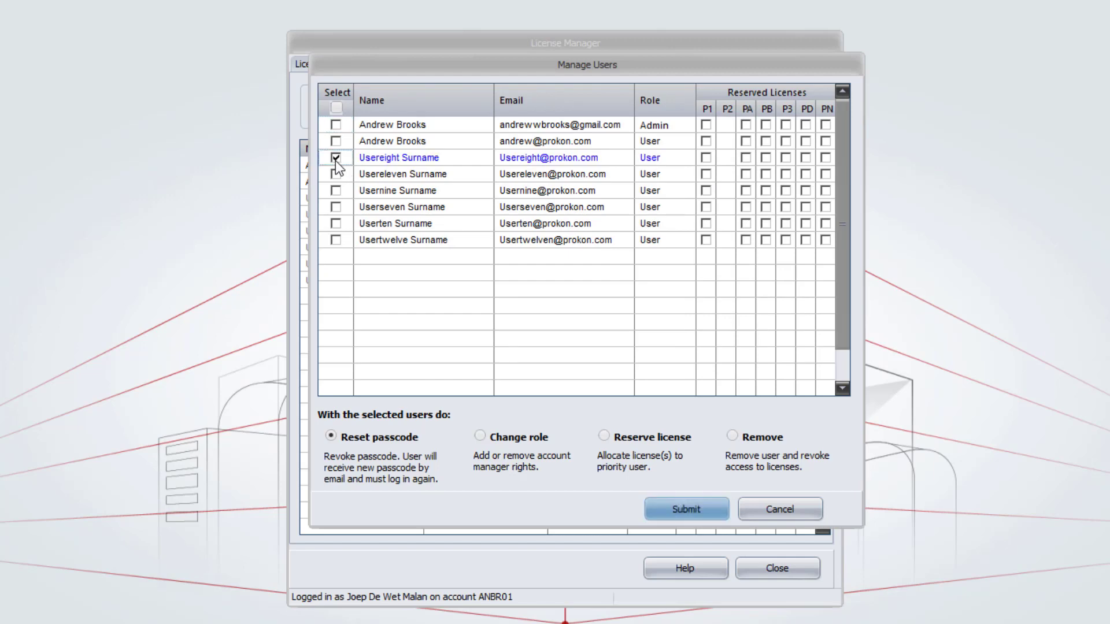
click(512, 439)
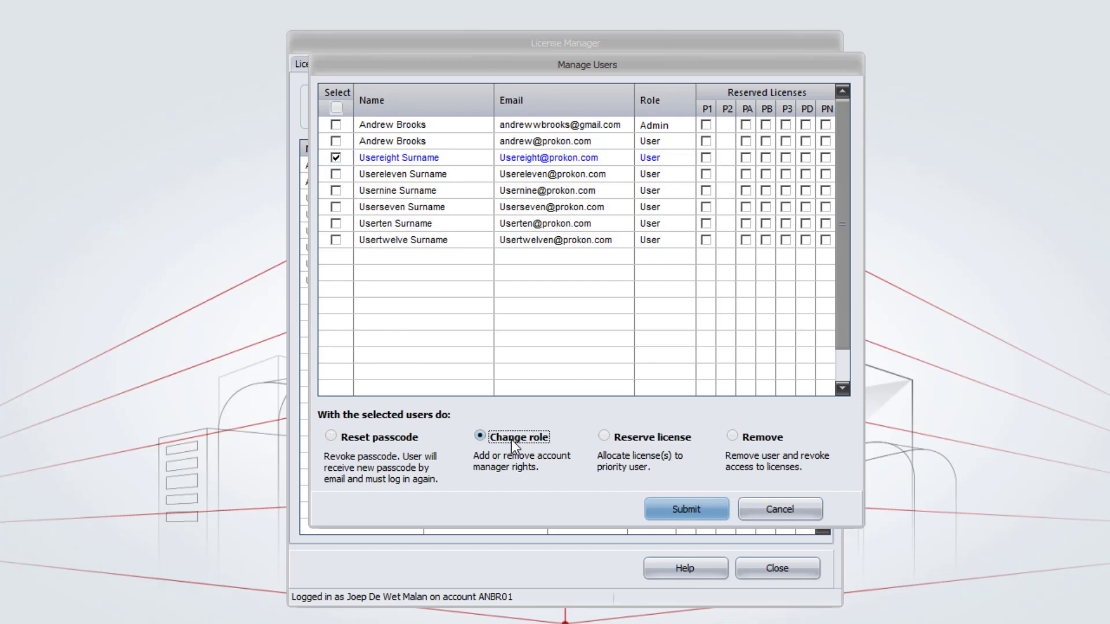
click(679, 156)
click(686, 156)
click(659, 190)
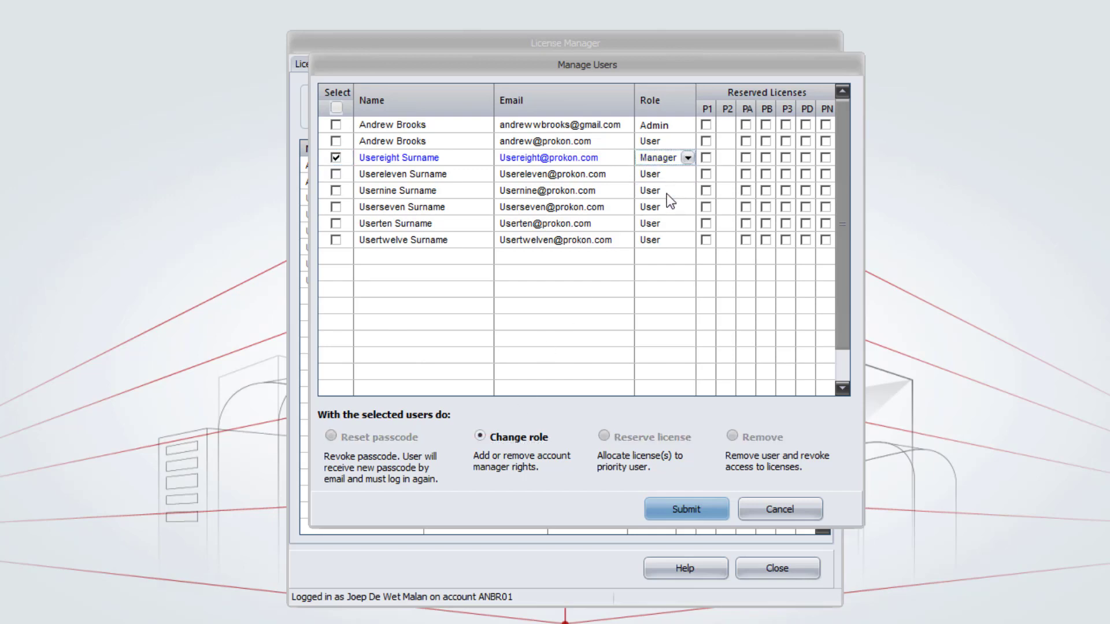
click(691, 507)
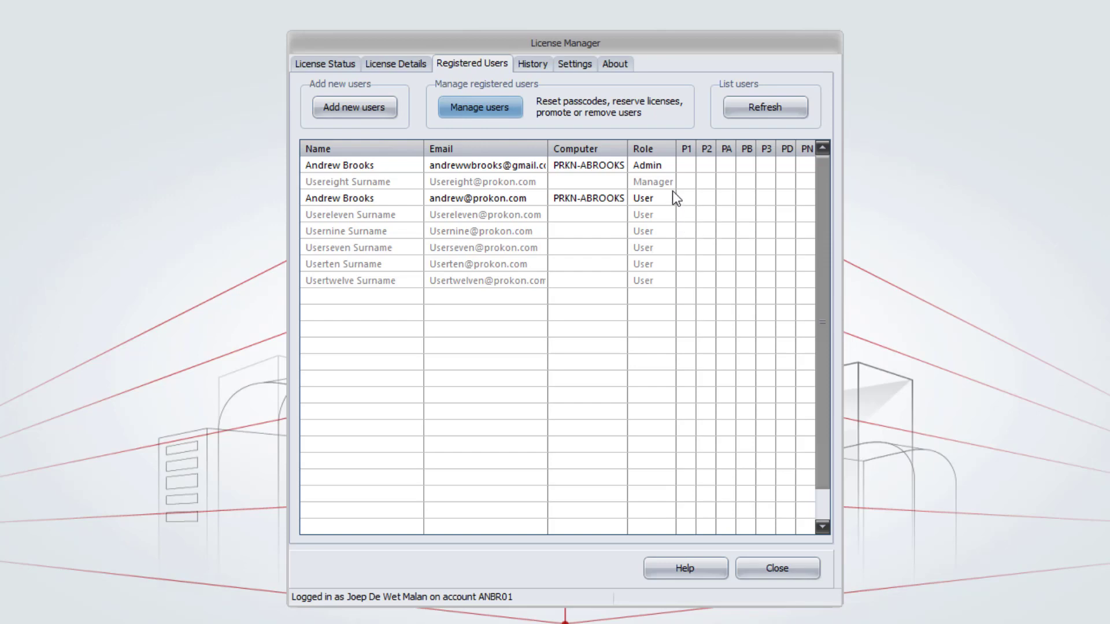
Step: Switch back to the main account and display its Registered Users list
click(575, 64)
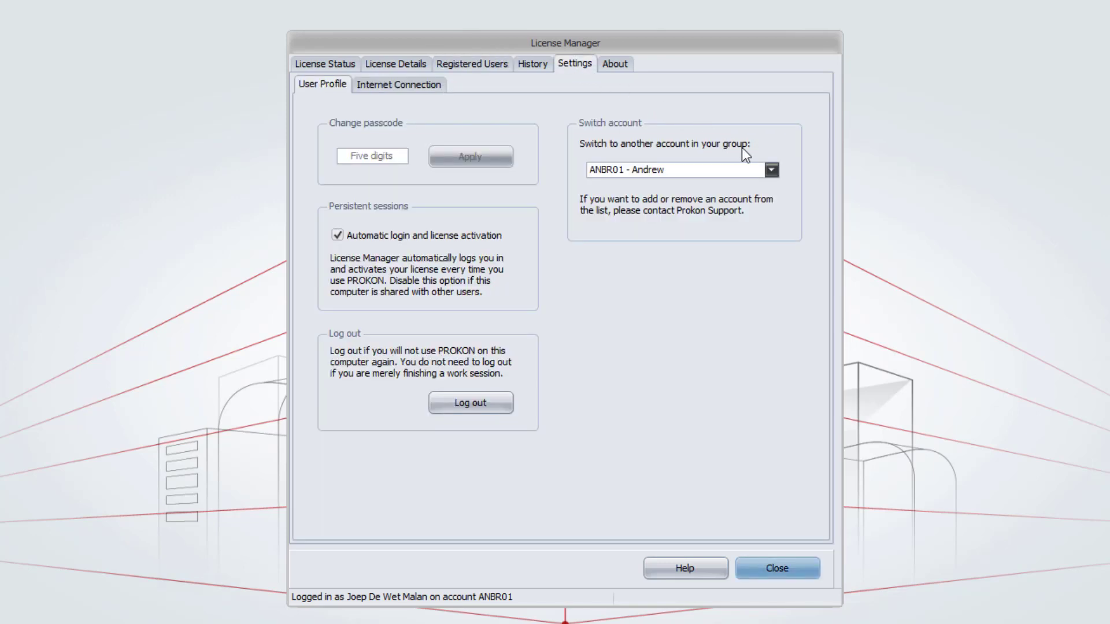
click(772, 171)
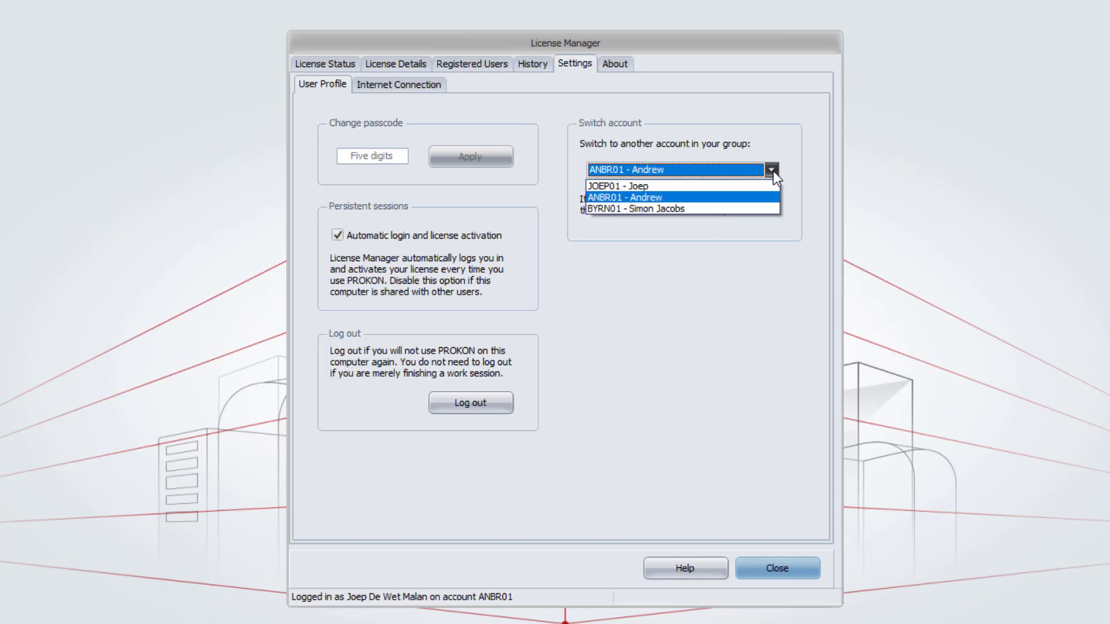
click(727, 183)
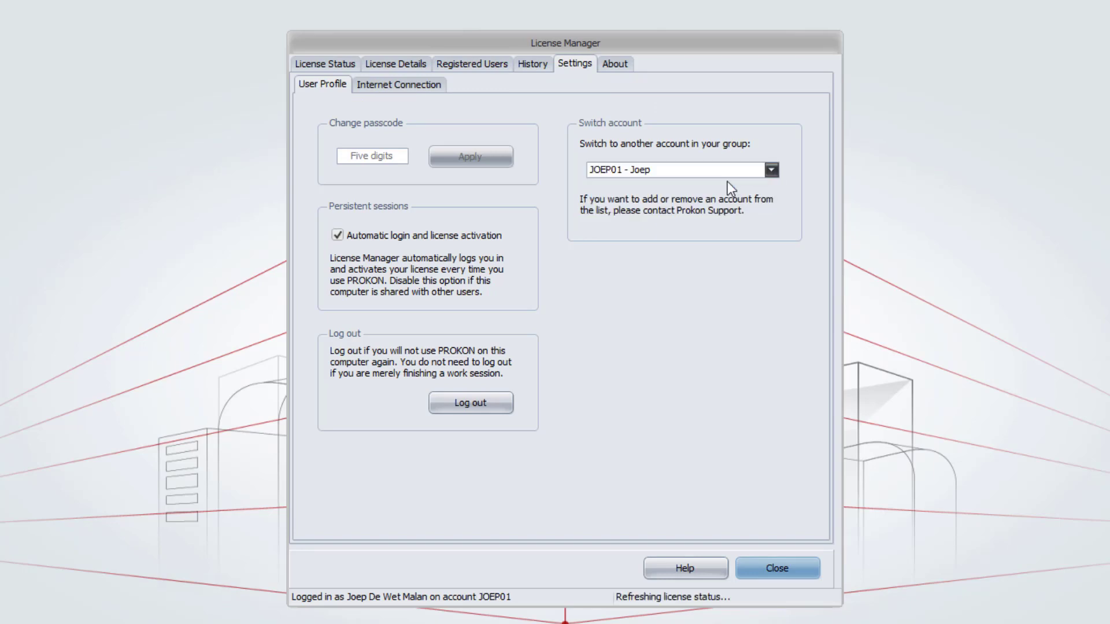
click(476, 66)
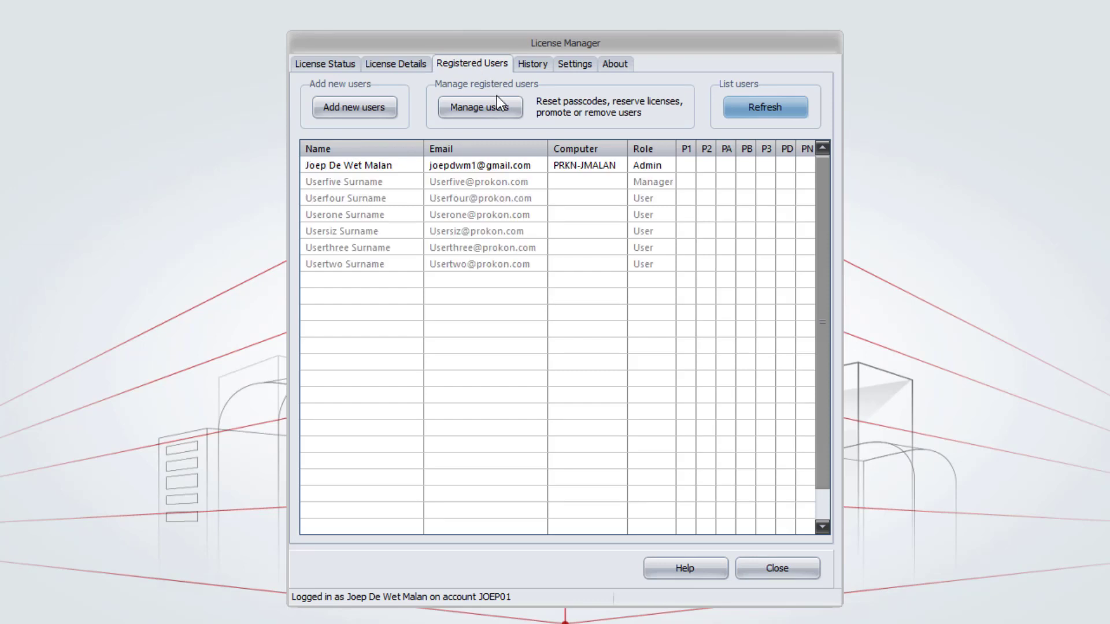
Step: Select all six non-admin users on the main account and submit their removal
click(498, 113)
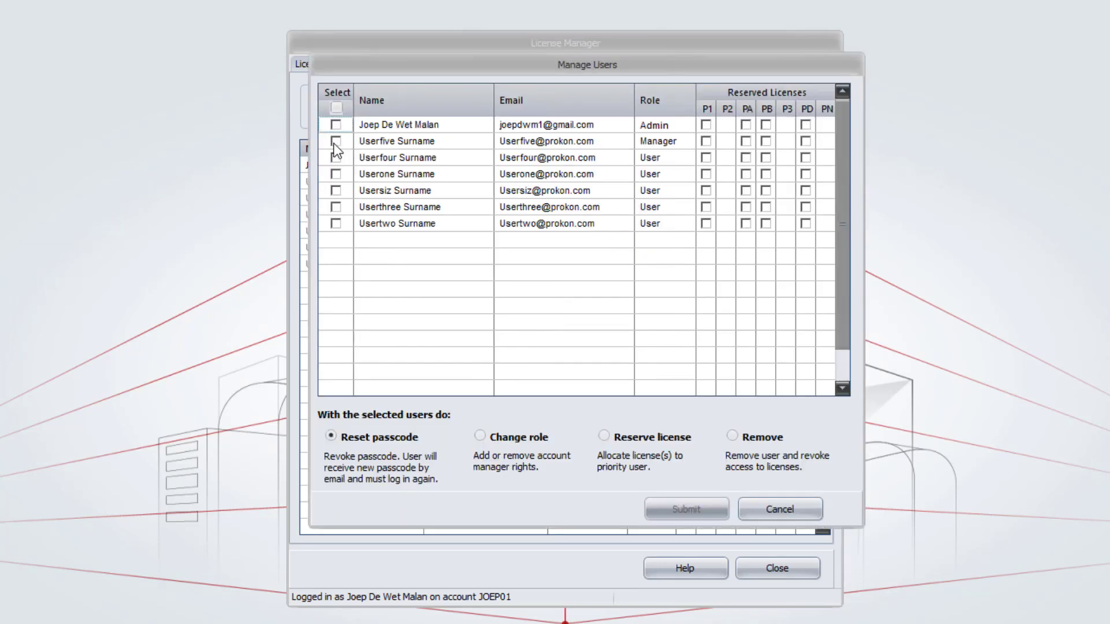
drag(334, 143, 341, 227)
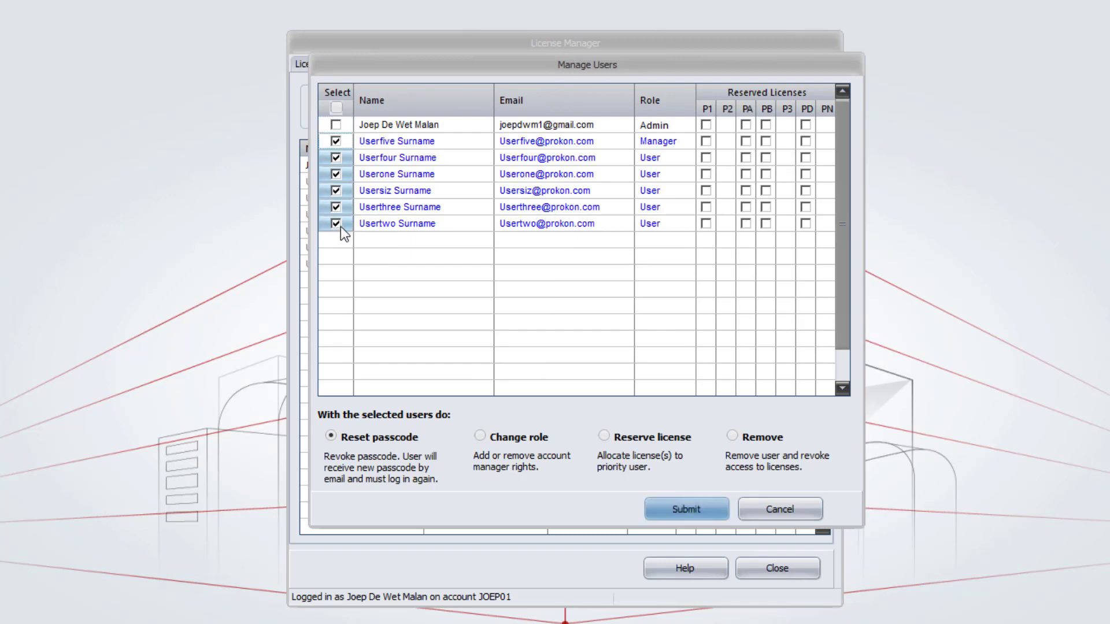
click(748, 436)
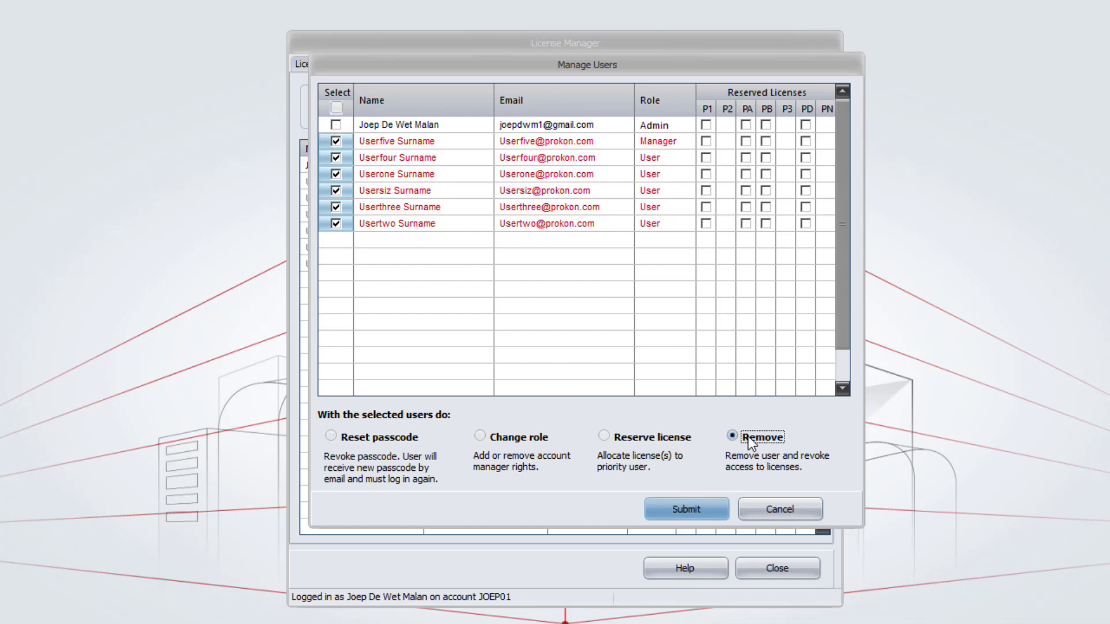
click(693, 510)
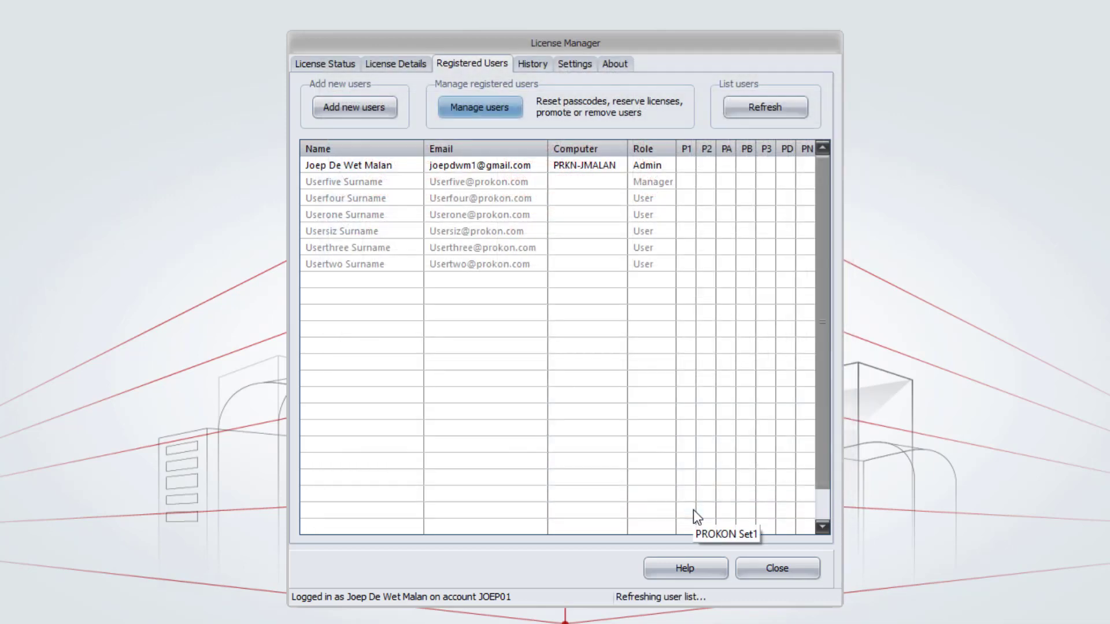